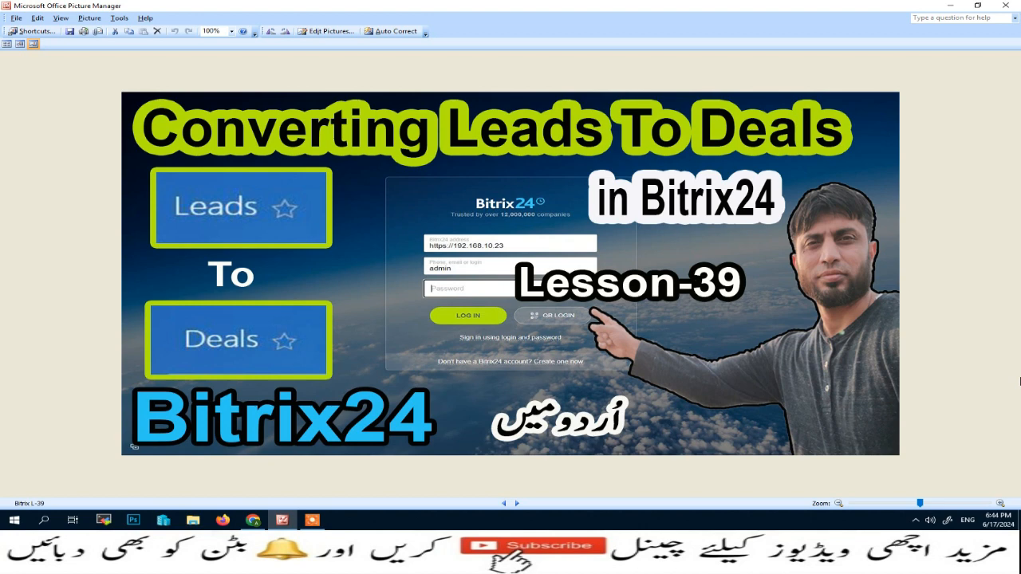
Step: Switch to Bitrix24 in Chrome and move the Buy New HP Laptops lead to Good Lead on the Kanban board, generating Deal + Contact + Company
{"action": "left_click", "coordinate": [252, 521]}
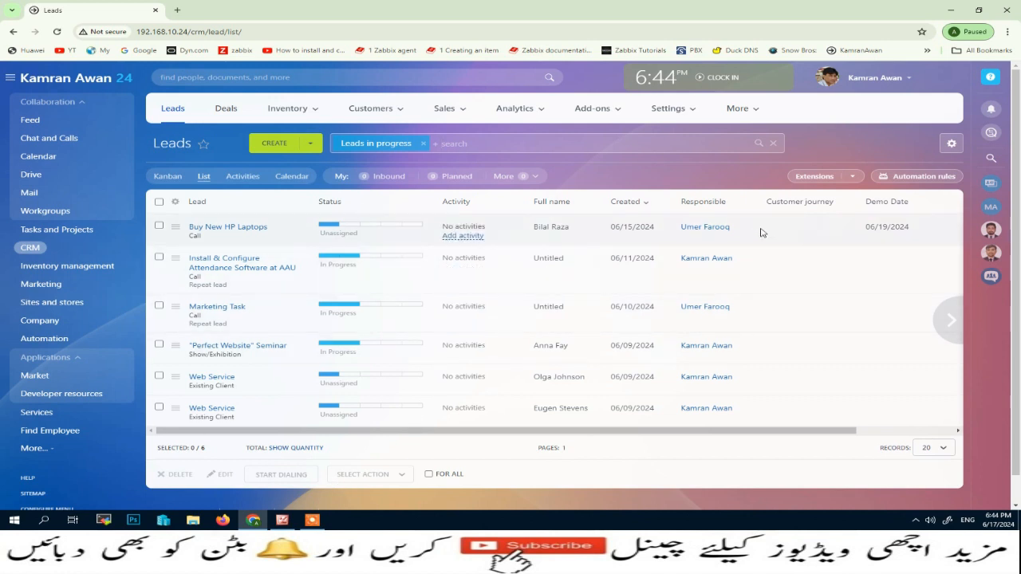
{"action": "left_click", "coordinate": [165, 177]}
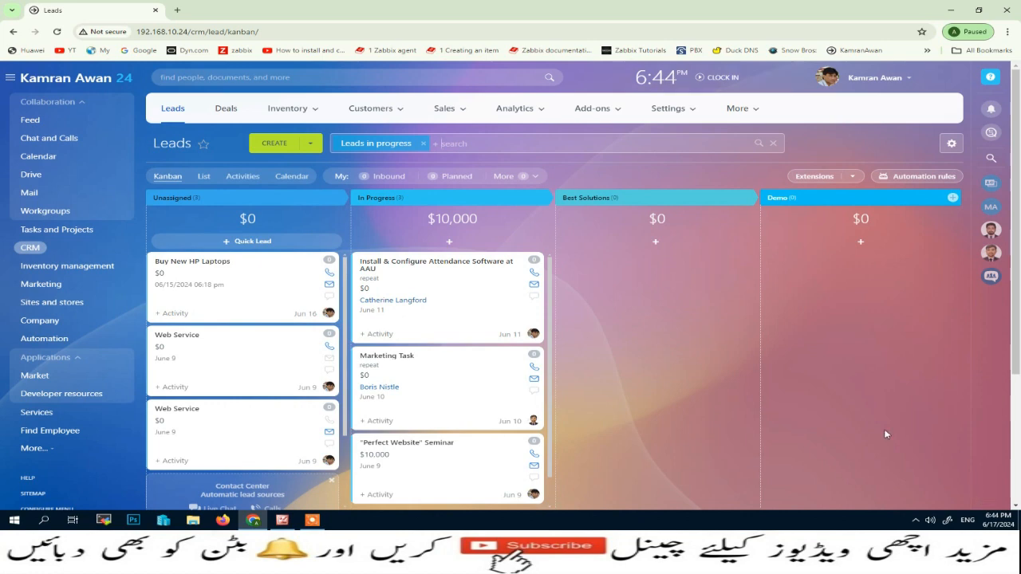
{"action": "left_click_drag", "start_coordinate": [258, 266], "coordinate": [786, 364]}
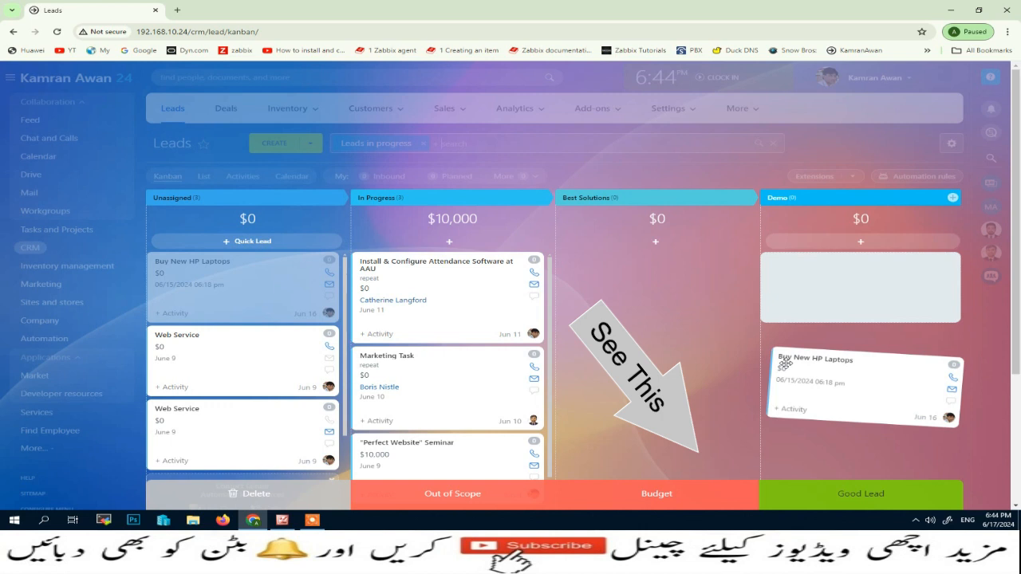
{"action": "left_click_drag", "start_coordinate": [786, 363], "coordinate": [802, 497]}
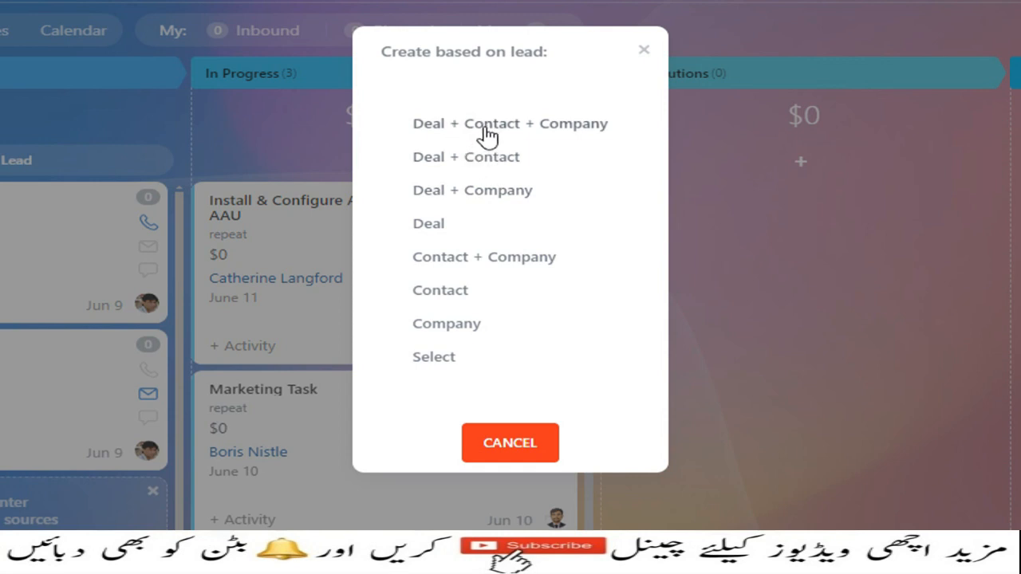
{"action": "left_click", "coordinate": [555, 125]}
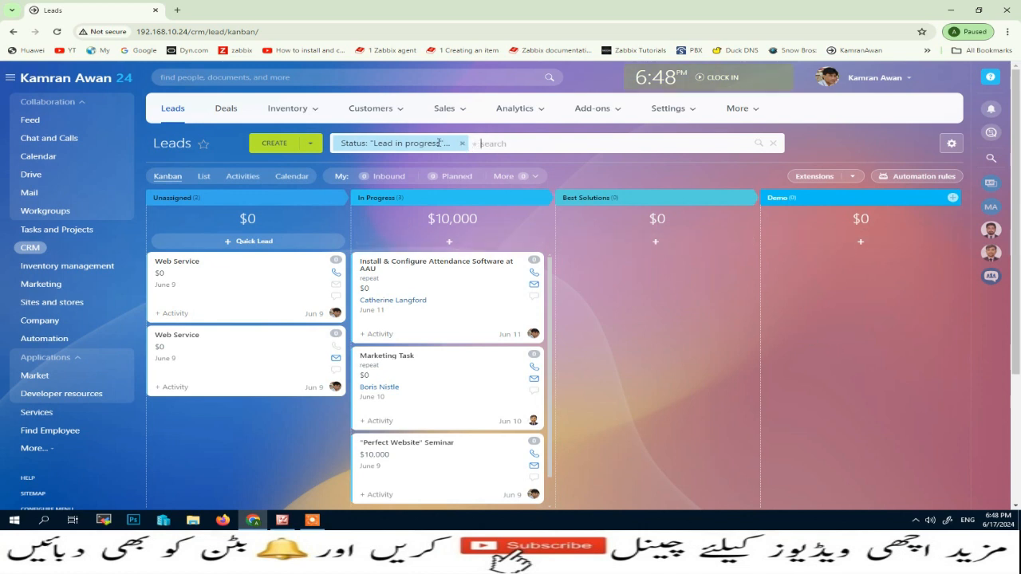
Step: Filter the leads to include the "Lead converted" status alongside the "Lead in progress" status group
{"action": "left_click", "coordinate": [495, 144]}
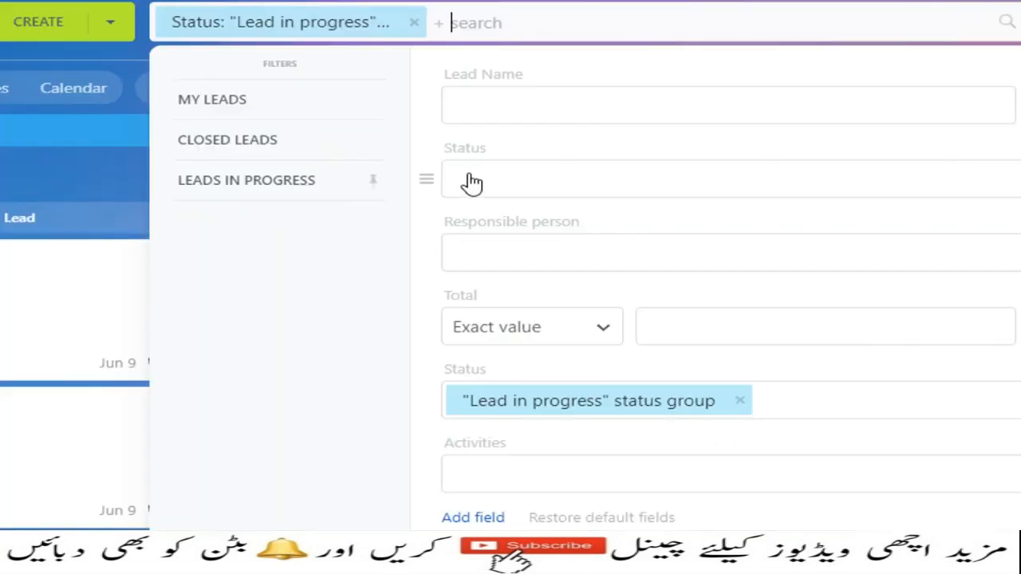
{"action": "left_click", "coordinate": [482, 185]}
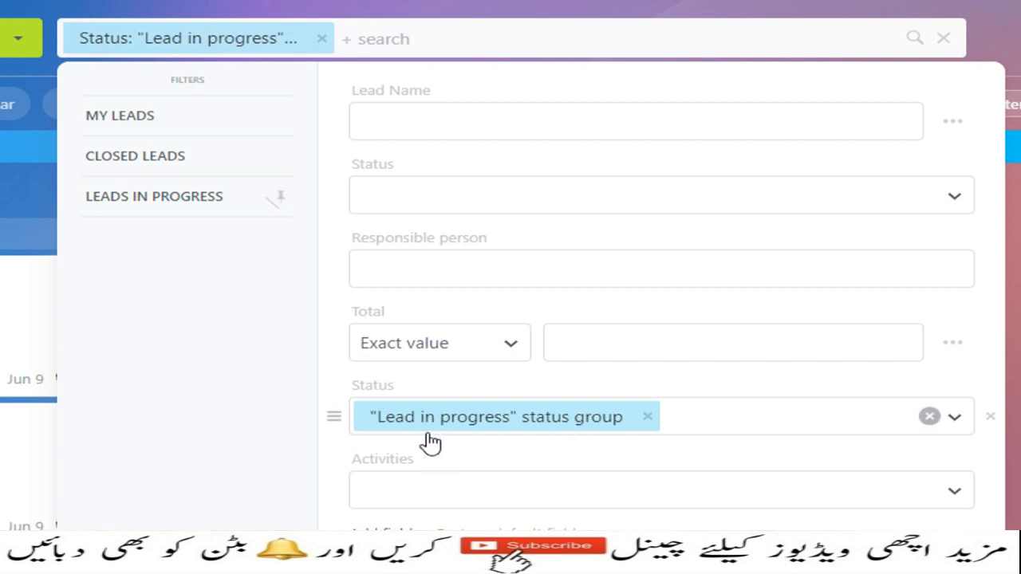
{"action": "left_click", "coordinate": [763, 428]}
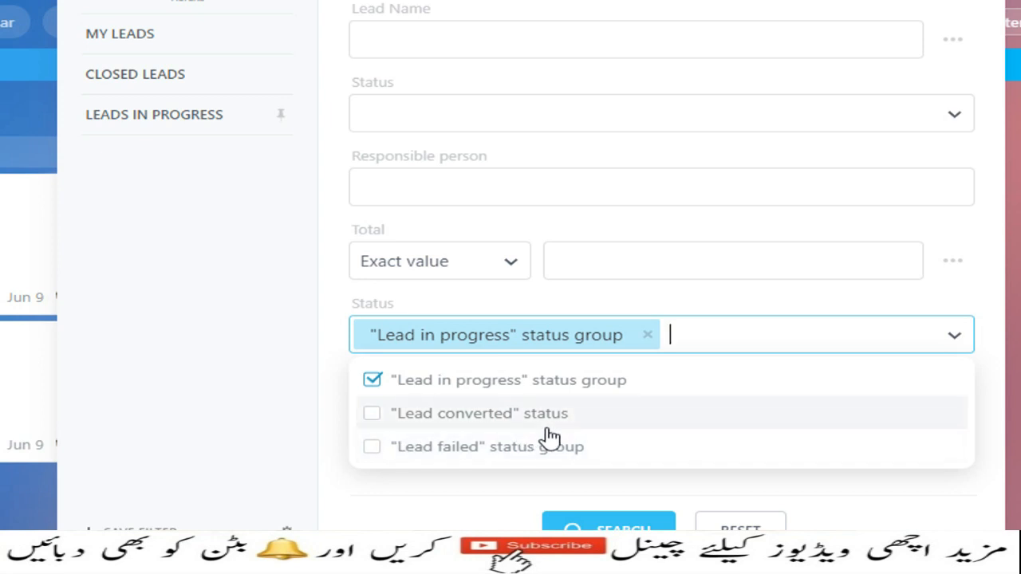
{"action": "left_click", "coordinate": [381, 418]}
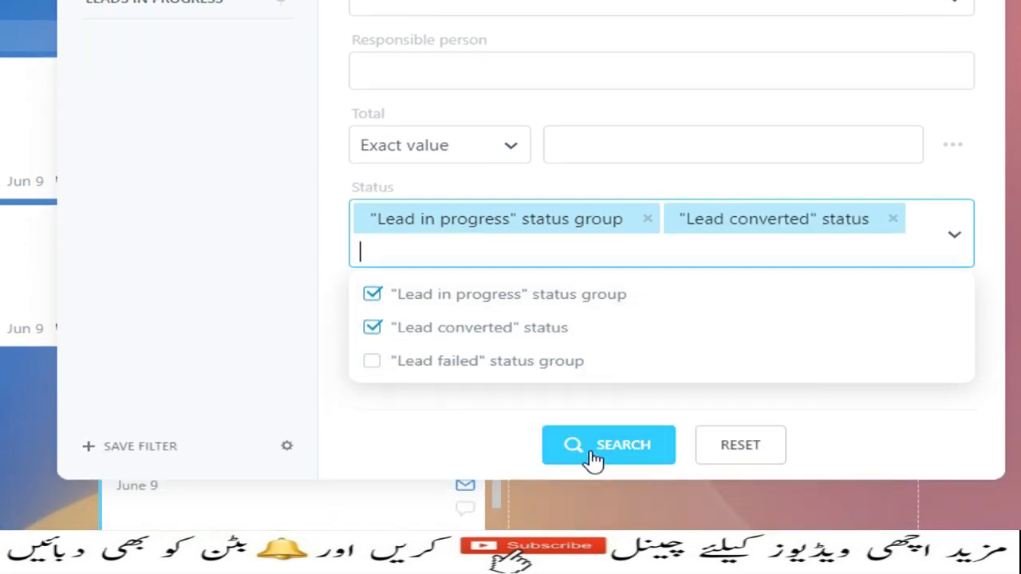
{"action": "left_click", "coordinate": [604, 449]}
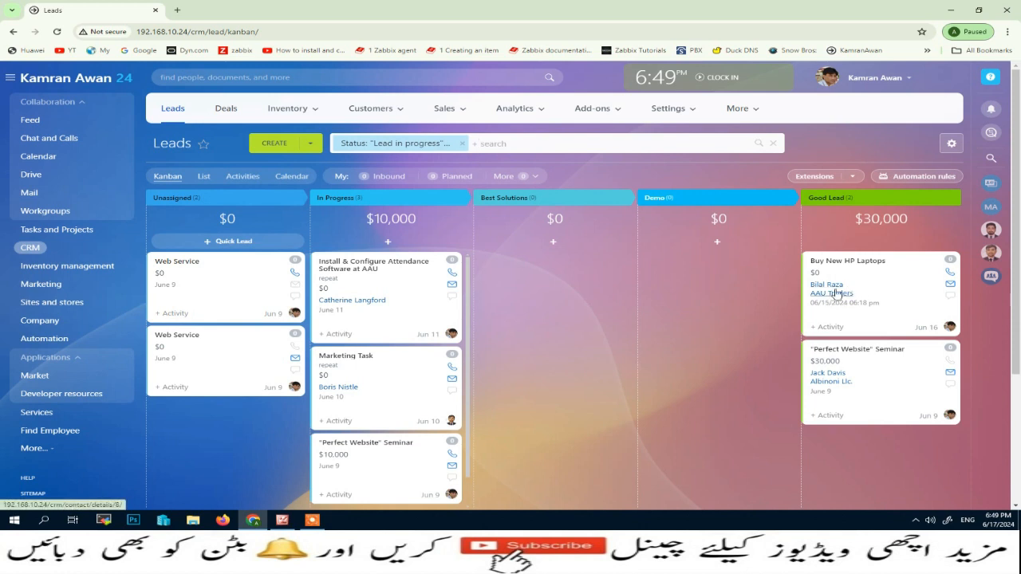
{"action": "mouse_move", "coordinate": [833, 292]}
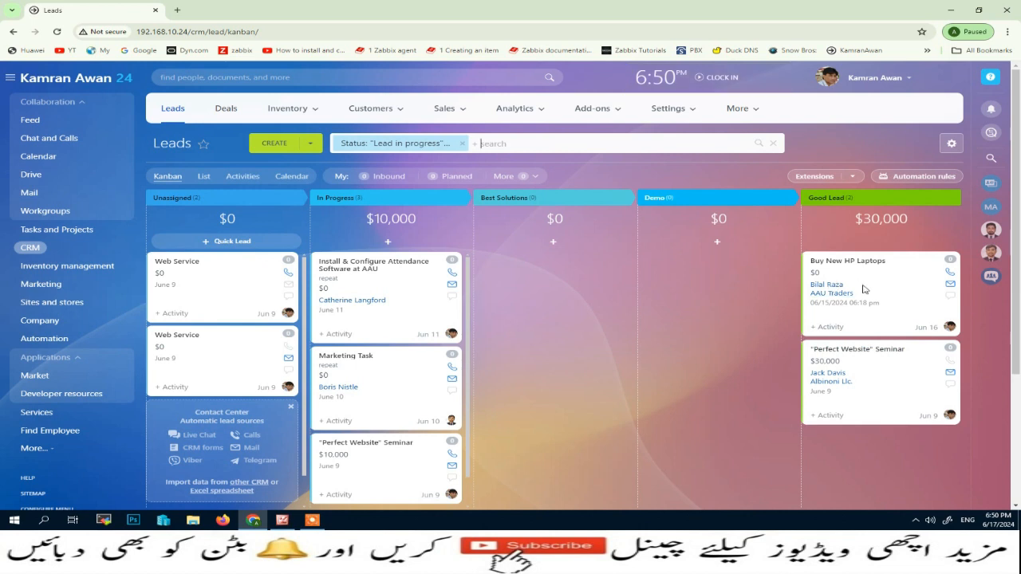
Step: In the List view, close the Marketing Task lead as a junk lead with the reason Budget
{"action": "left_click", "coordinate": [203, 176]}
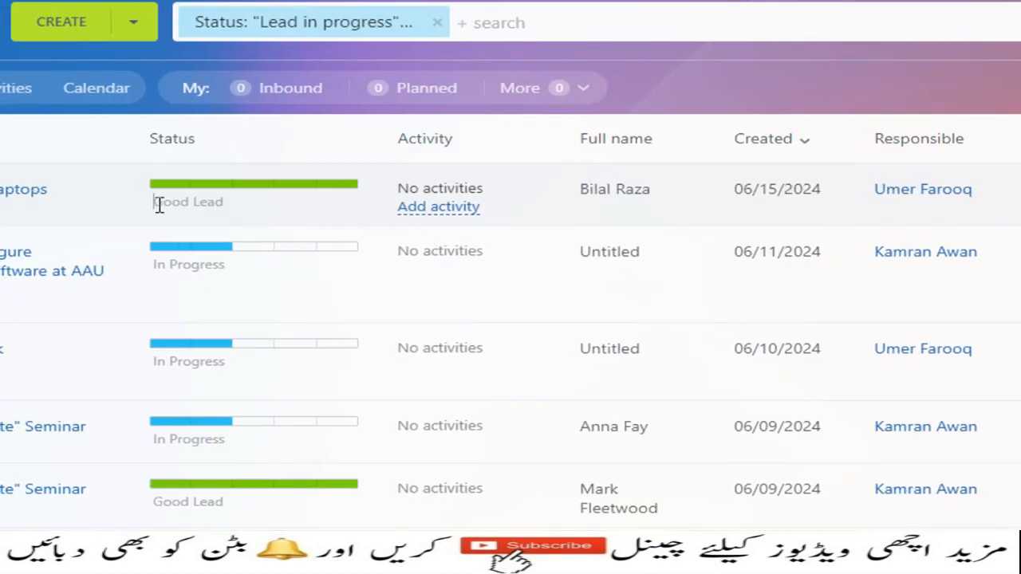
{"action": "left_click_drag", "start_coordinate": [155, 204], "coordinate": [225, 205]}
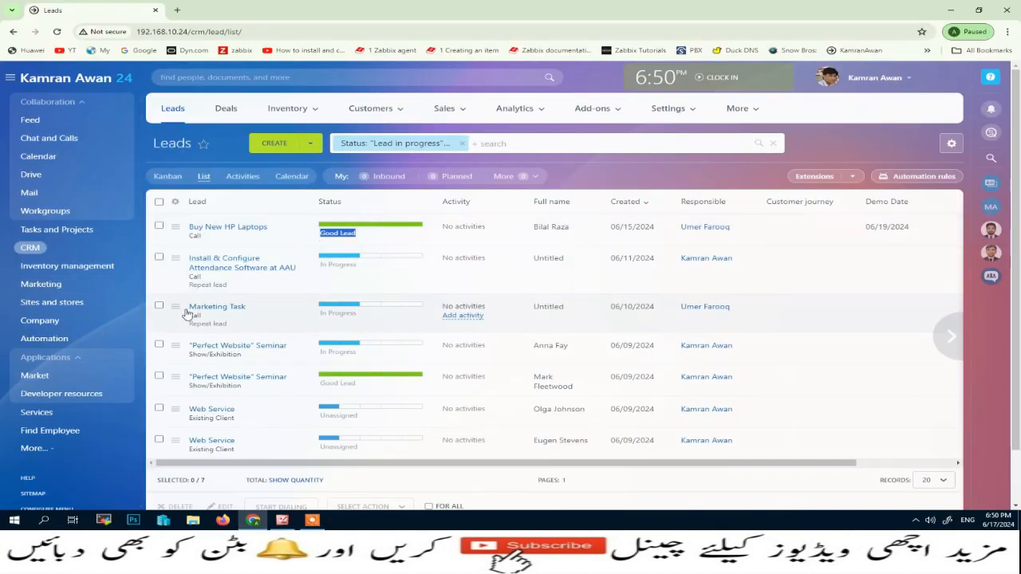
{"action": "left_click", "coordinate": [417, 308]}
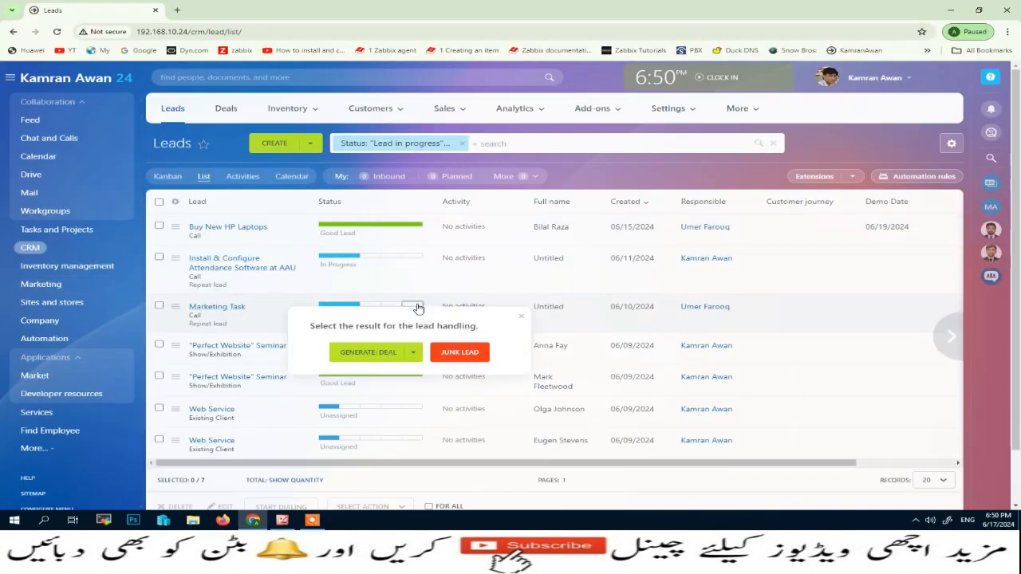
{"action": "left_click", "coordinate": [461, 353]}
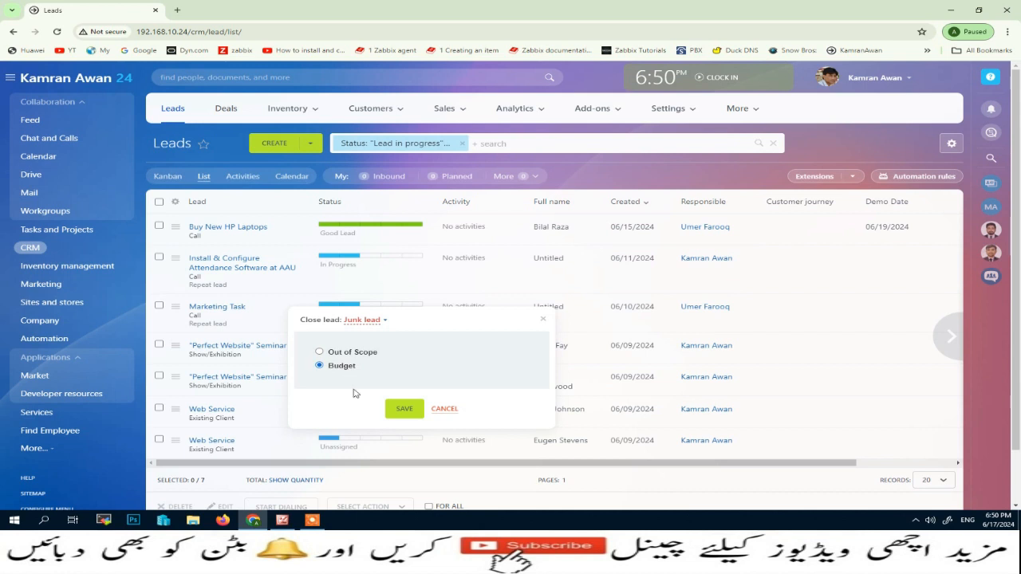
{"action": "left_click", "coordinate": [405, 410]}
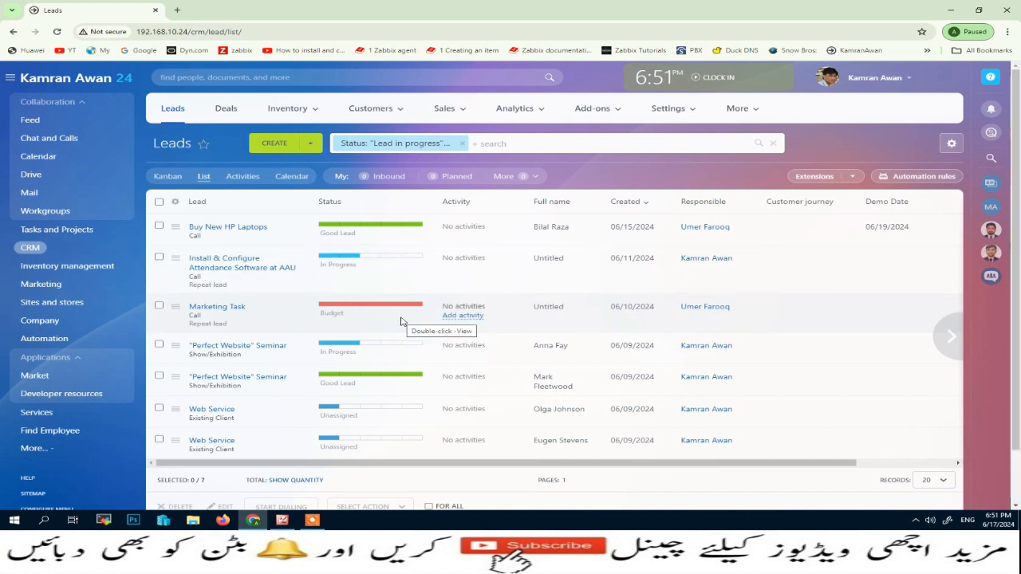
Step: Return to the Kanban board, examine the AAU Traders company of the Buy New HP Laptops lead, and preview composing an e-mail to it
{"action": "left_click", "coordinate": [168, 177]}
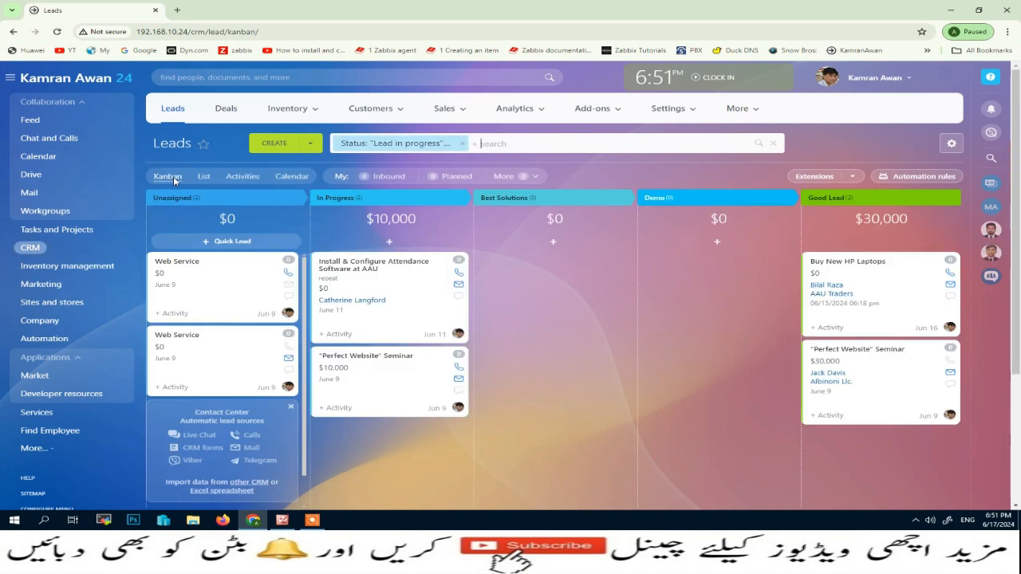
{"action": "left_click", "coordinate": [831, 294]}
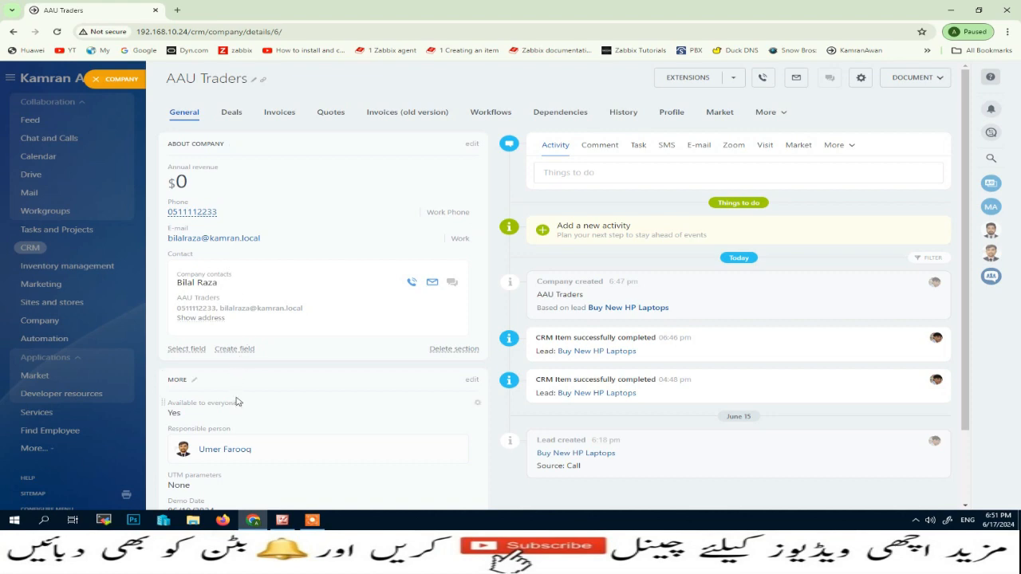
{"action": "left_click", "coordinate": [217, 238]}
{"action": "left_click", "coordinate": [299, 78]}
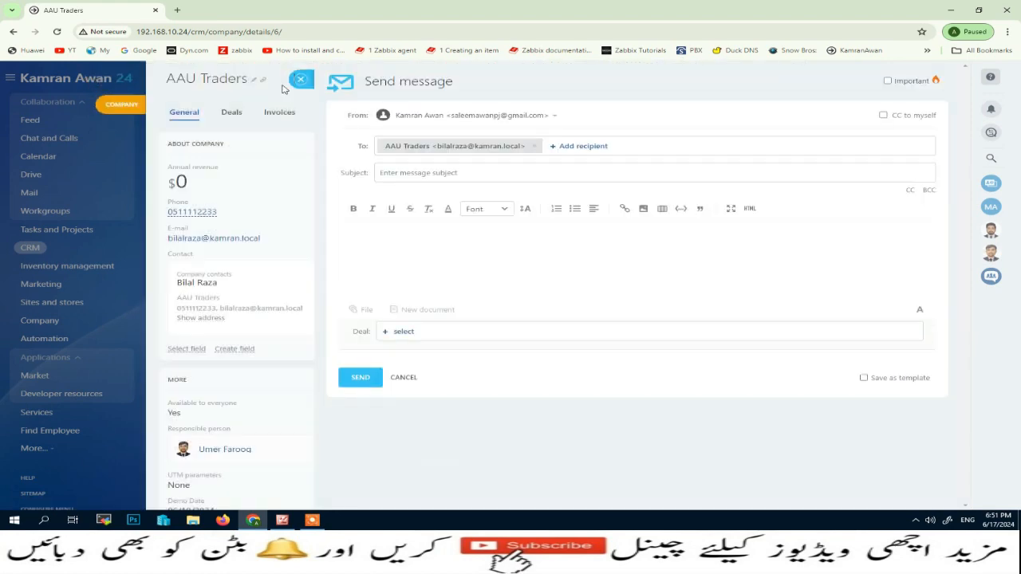
Step: Examine the contact linked to AAU Traders and the company linked back to that contact, closing all the opened records
{"action": "left_click", "coordinate": [203, 284]}
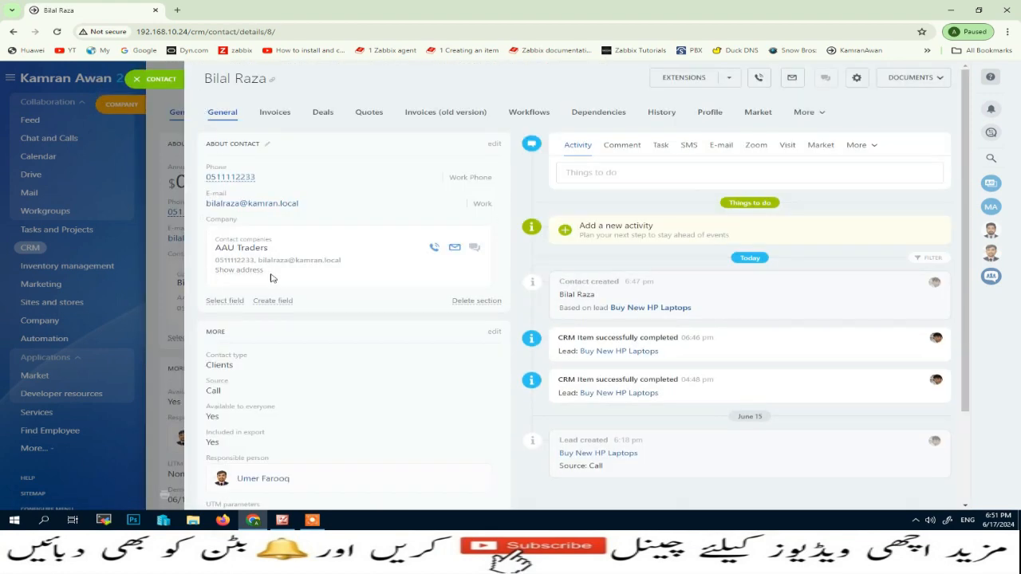
{"action": "left_click", "coordinate": [243, 247]}
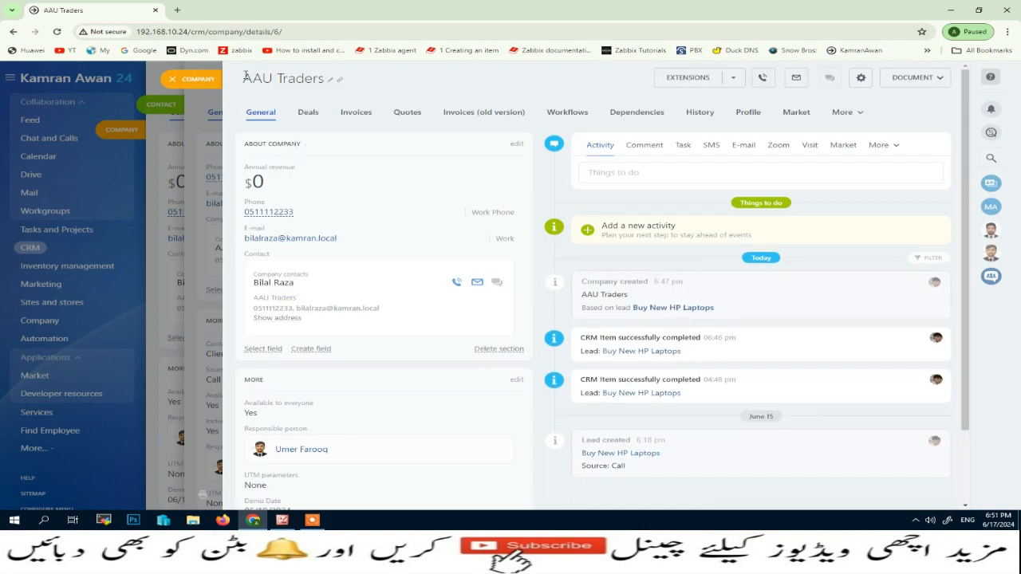
{"action": "left_click_drag", "start_coordinate": [246, 79], "coordinate": [320, 79]}
{"action": "left_click", "coordinate": [173, 79]}
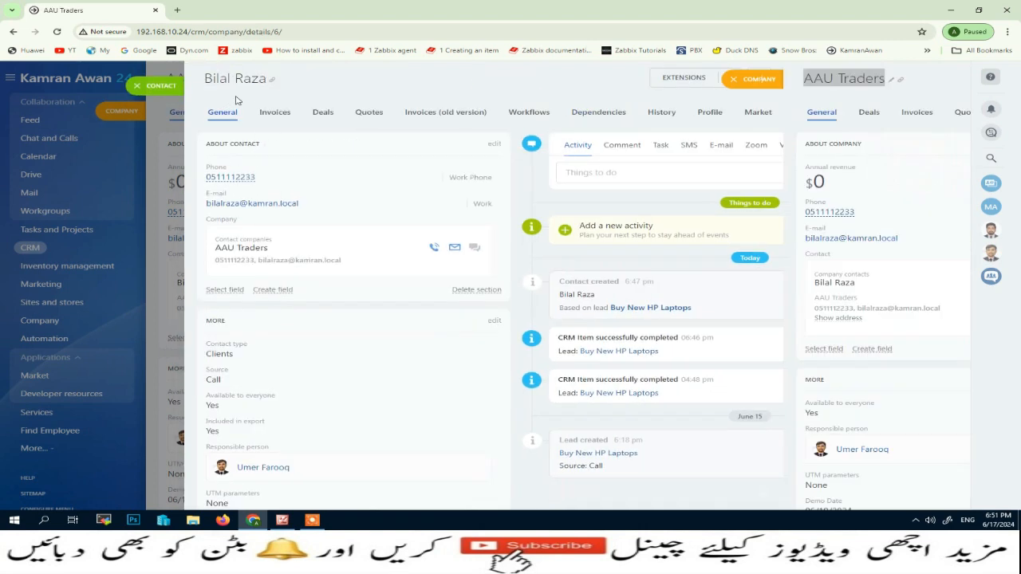
{"action": "left_click_drag", "start_coordinate": [210, 78], "coordinate": [270, 78]}
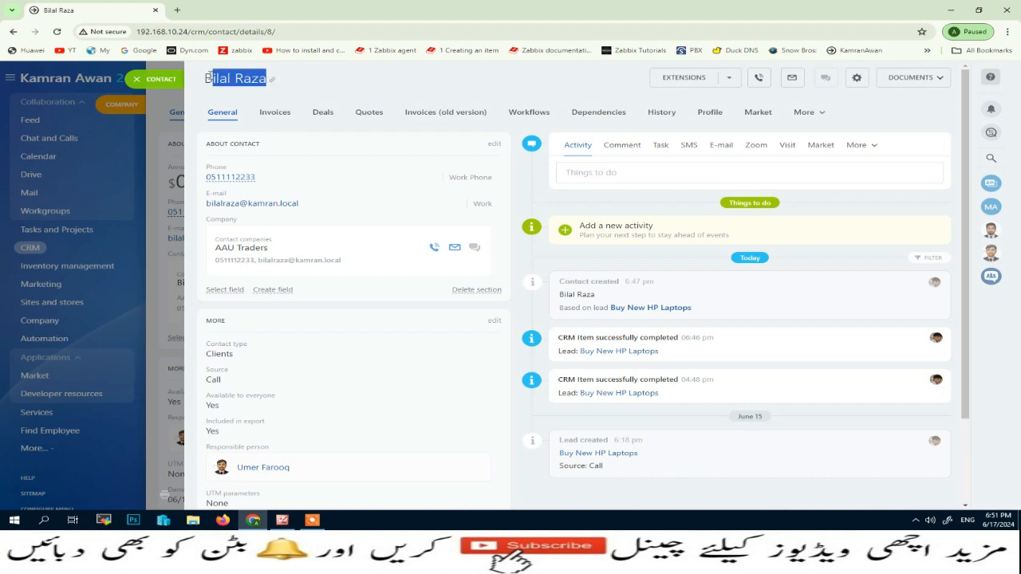
{"action": "left_click", "coordinate": [169, 79]}
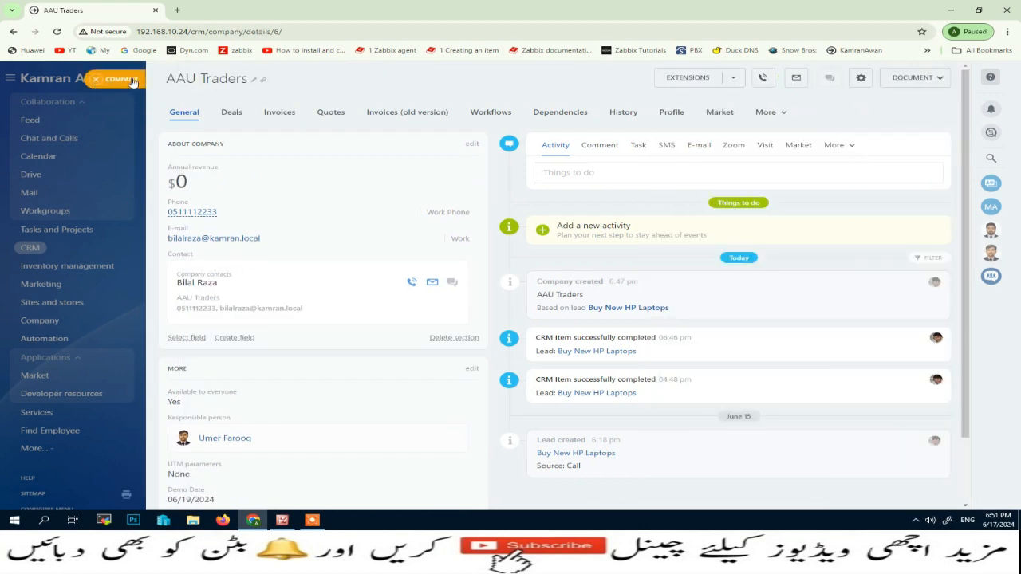
{"action": "left_click", "coordinate": [132, 82]}
Step: Search the customer contacts by the first name of the contact created from the Buy New HP Laptops lead
{"action": "mouse_move", "coordinate": [381, 121]}
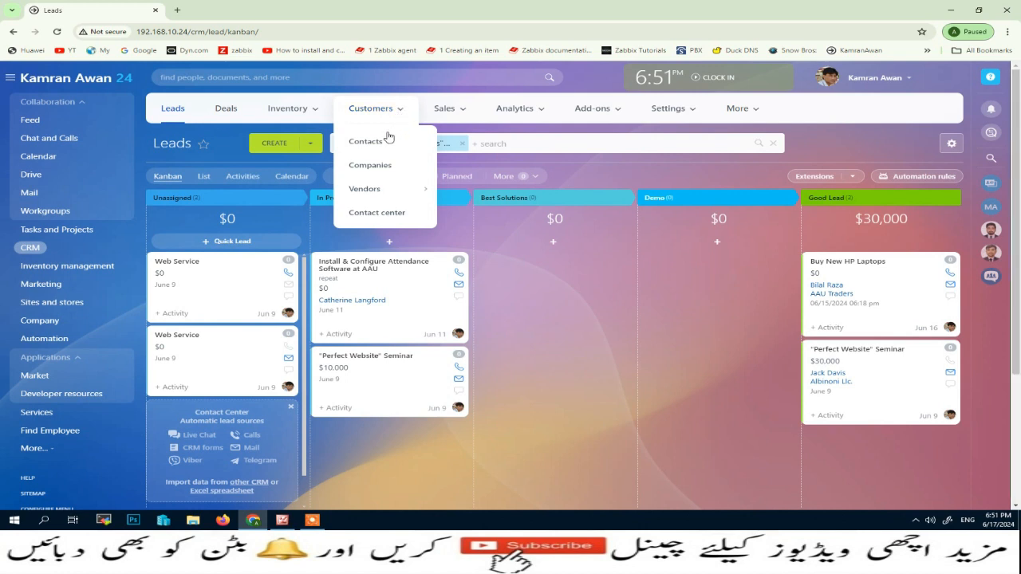
{"action": "left_click", "coordinate": [372, 147]}
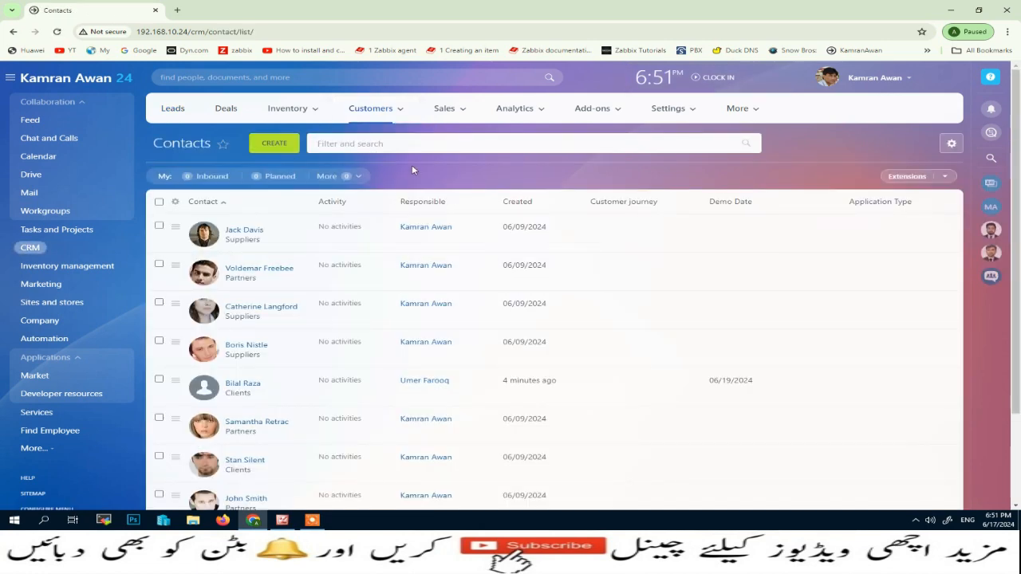
{"action": "left_click", "coordinate": [398, 147]}
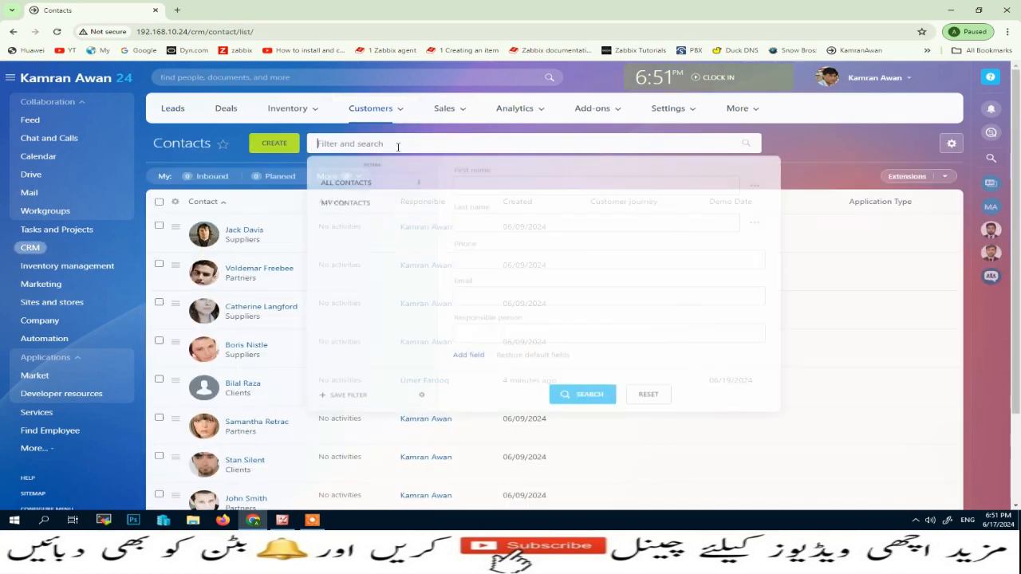
{"action": "scroll", "coordinate": [214, 272], "scroll_direction": "down", "scroll_amount": 2}
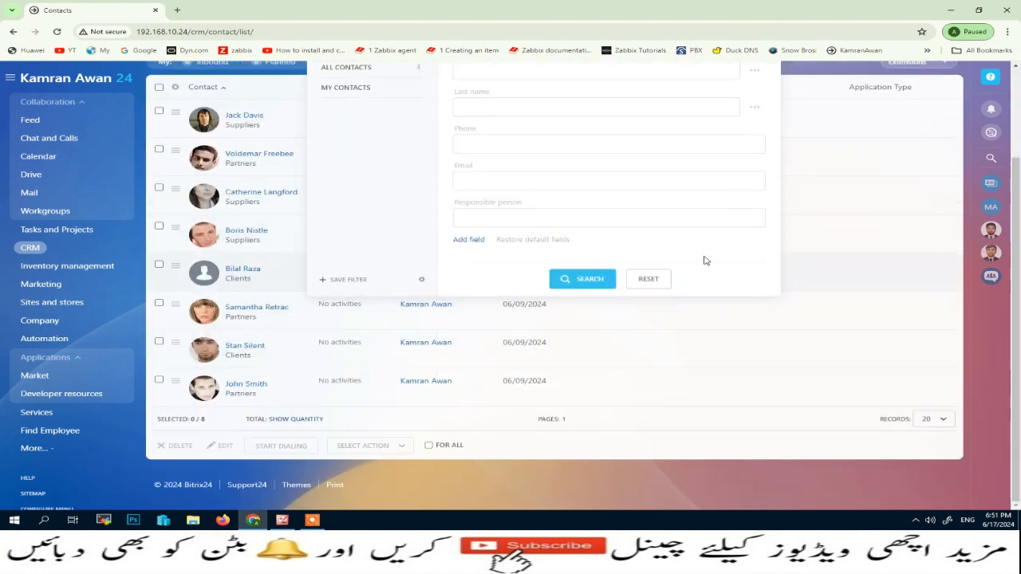
{"action": "left_click", "coordinate": [937, 197]}
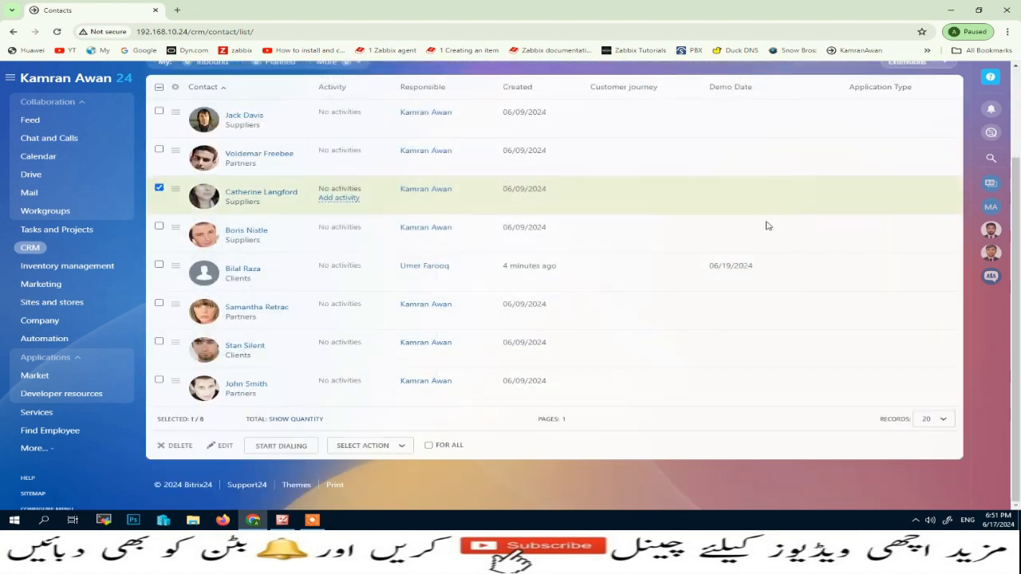
{"action": "left_click", "coordinate": [159, 189]}
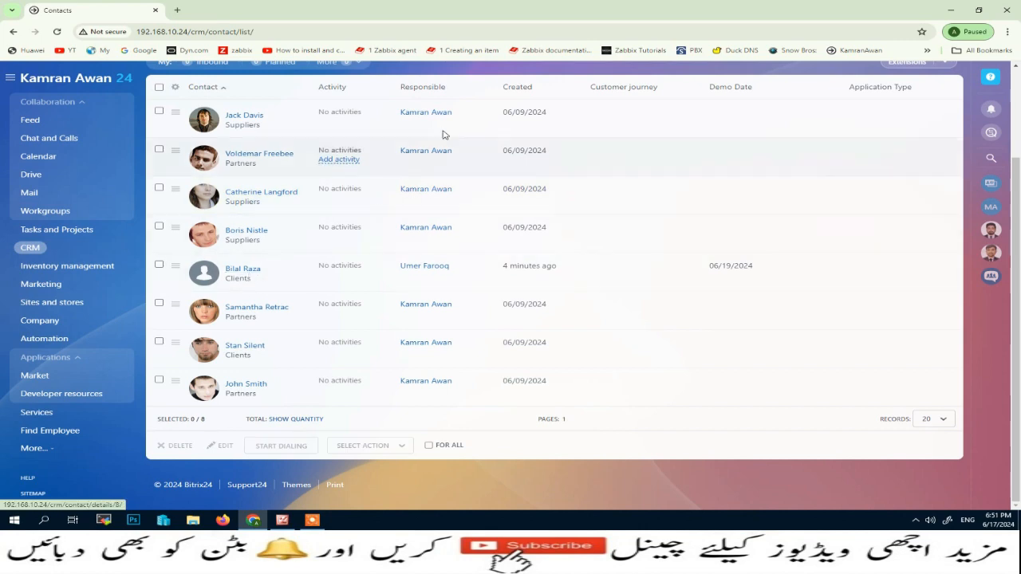
{"action": "scroll", "coordinate": [447, 135], "scroll_direction": "up", "scroll_amount": 2}
{"action": "left_click", "coordinate": [411, 146]}
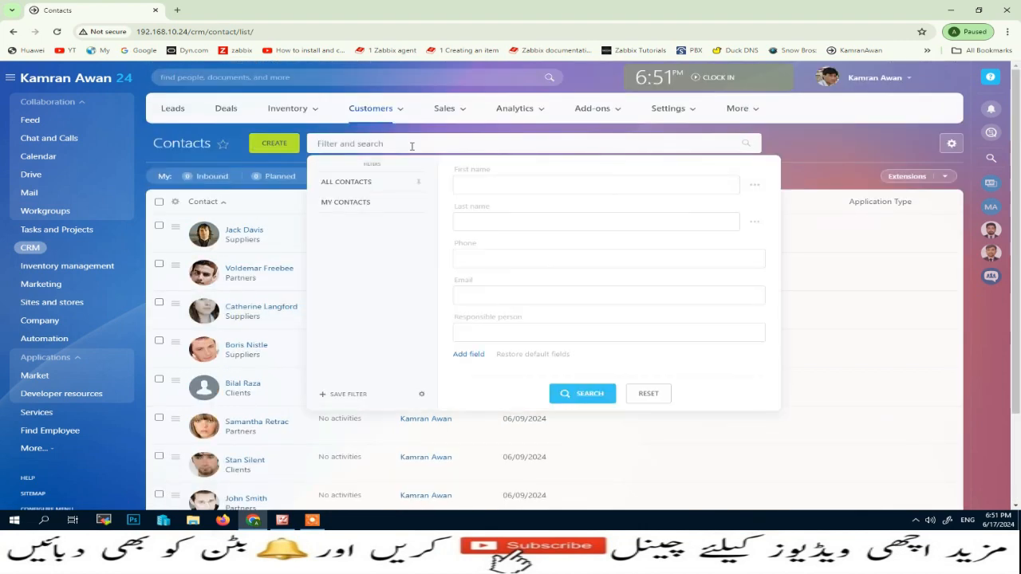
{"action": "type", "text": "bilal"}
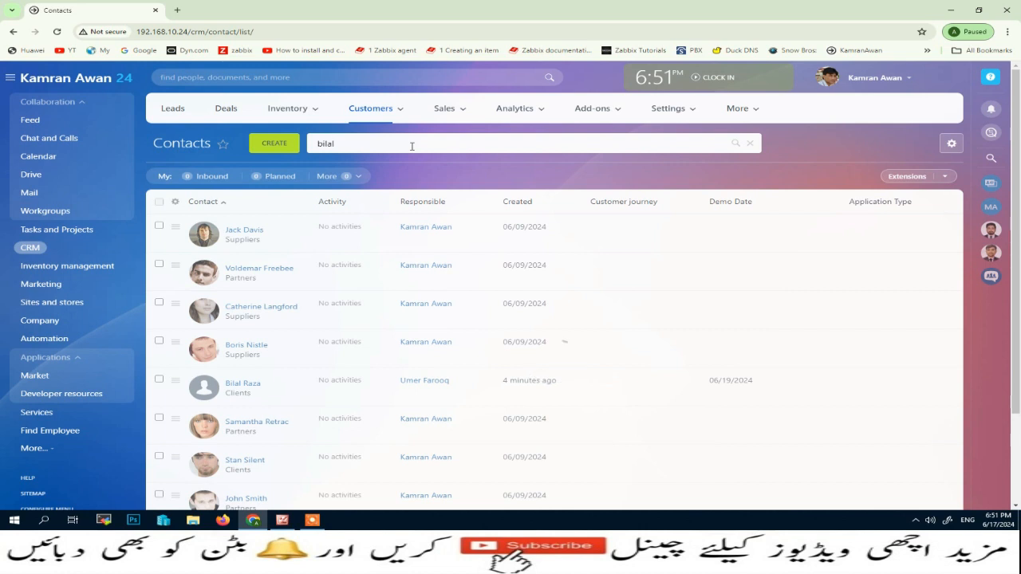
{"action": "left_click", "coordinate": [403, 114]}
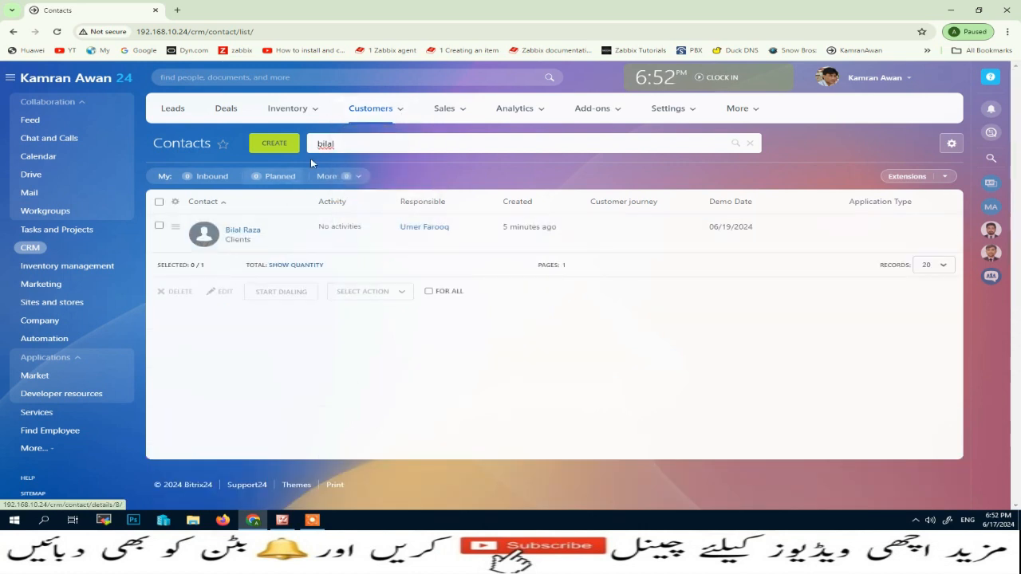
Step: Clear the contact search, switch to the customer companies list, and examine the AAU Traders record before closing it
{"action": "left_click_drag", "start_coordinate": [342, 146], "coordinate": [309, 145]}
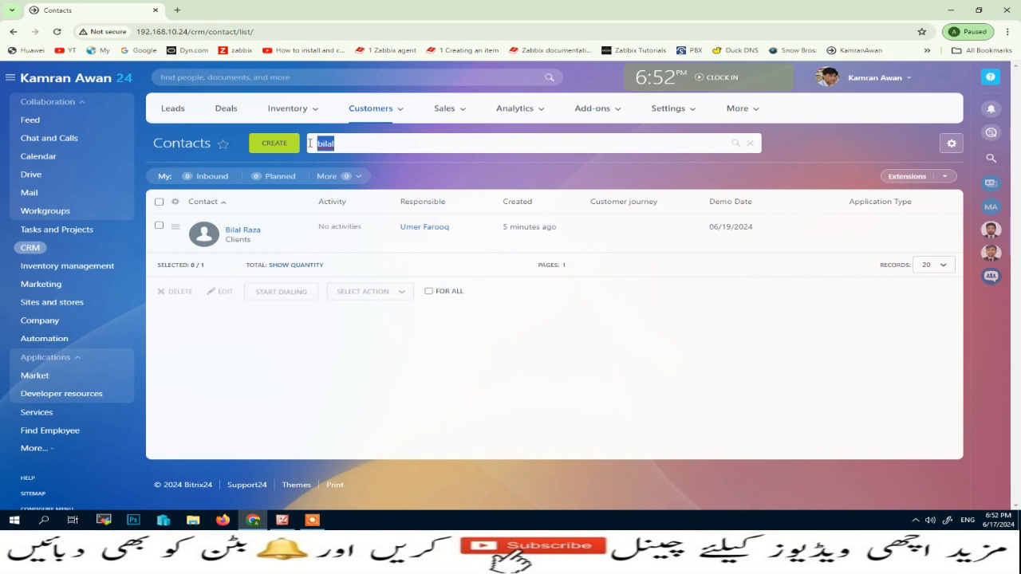
{"action": "key", "text": "BackSpace"}
{"action": "left_click", "coordinate": [401, 116]}
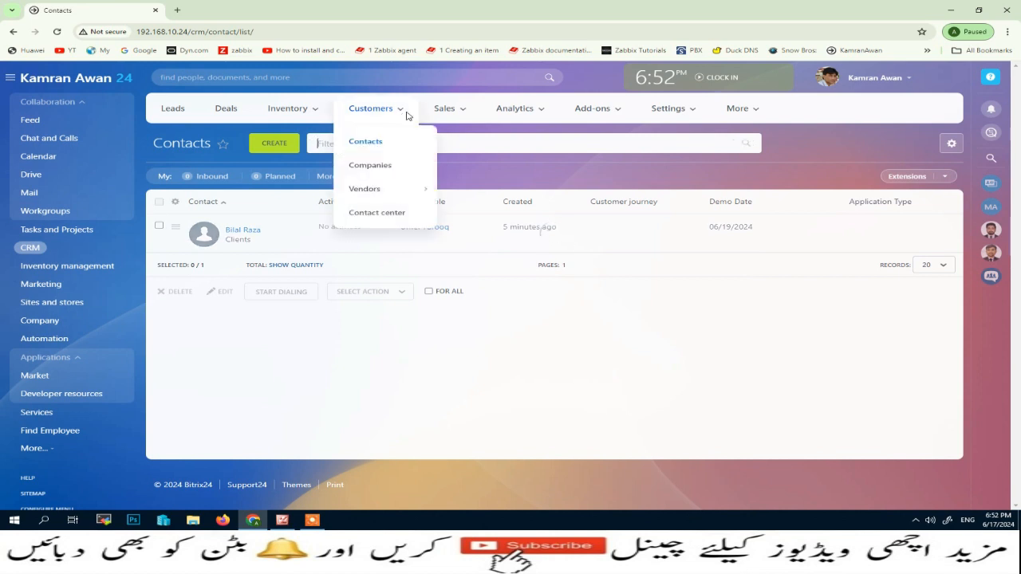
{"action": "left_click", "coordinate": [372, 166]}
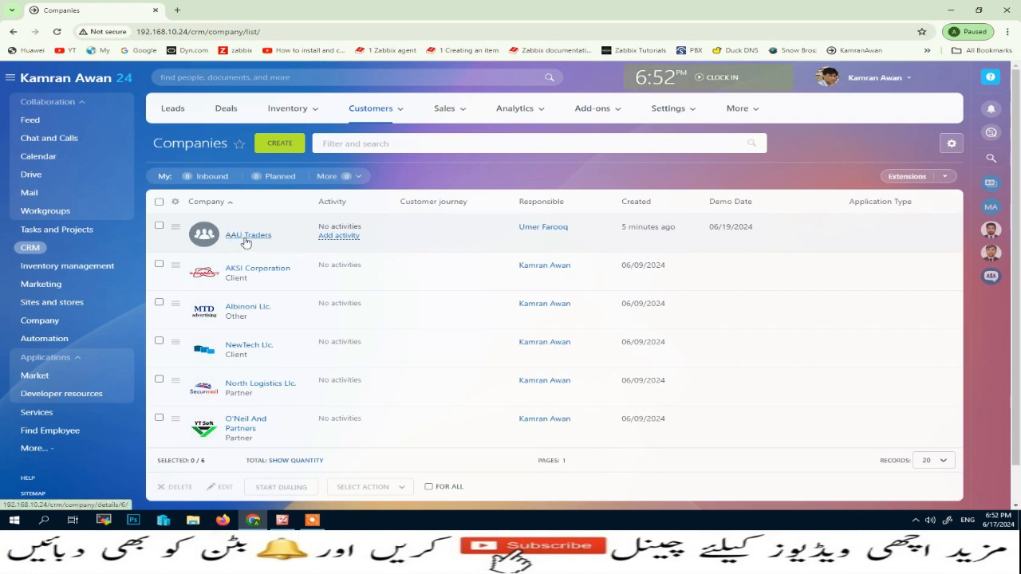
{"action": "left_click", "coordinate": [246, 239]}
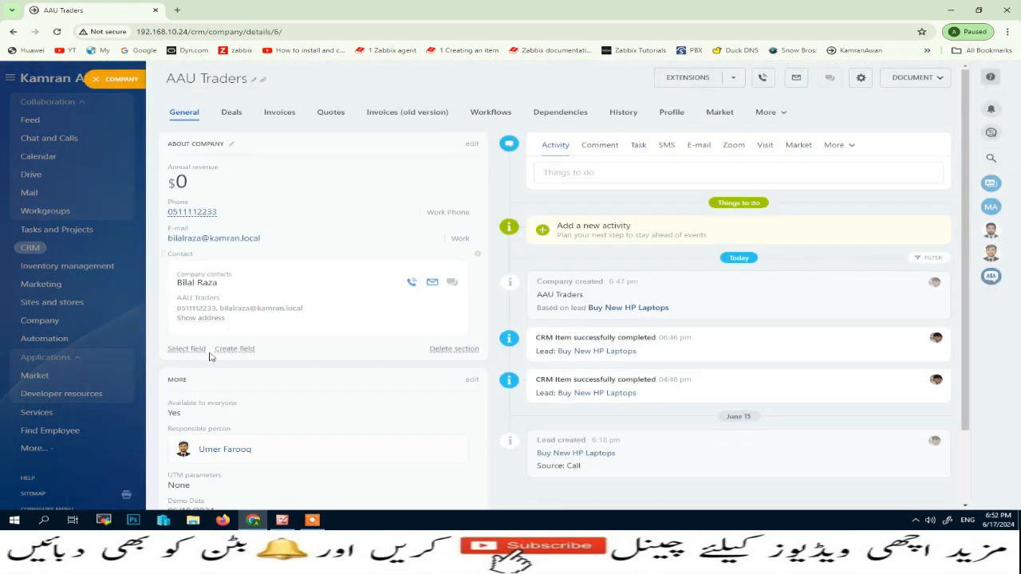
{"action": "left_click", "coordinate": [108, 83]}
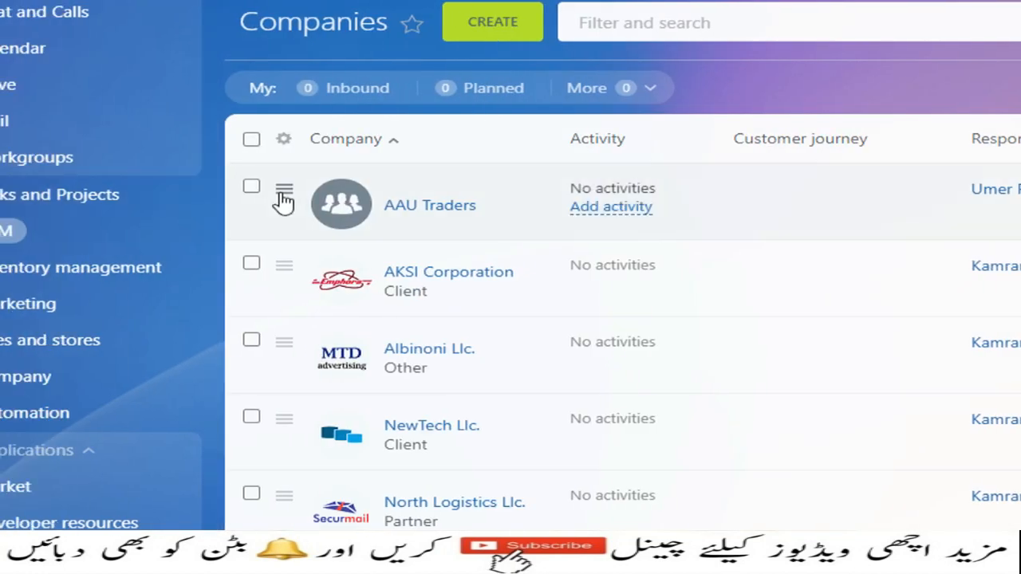
Step: Edit the AAU Traders company to add the AAU Traders Logo image from the Desktop as its logo, save, and close the record
{"action": "left_click", "coordinate": [284, 200]}
{"action": "left_click", "coordinate": [342, 227]}
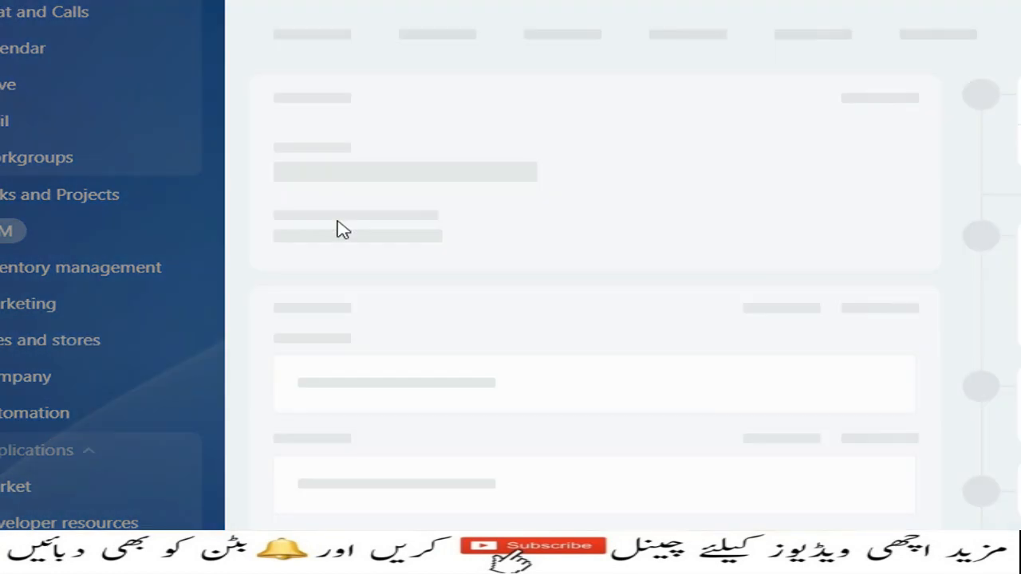
{"action": "left_click", "coordinate": [421, 188]}
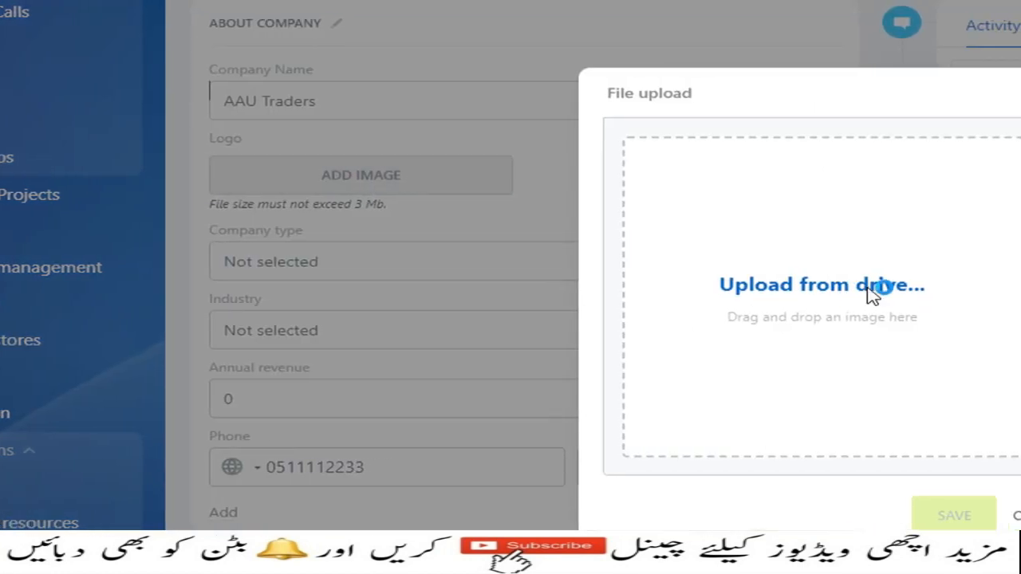
{"action": "left_click", "coordinate": [929, 287]}
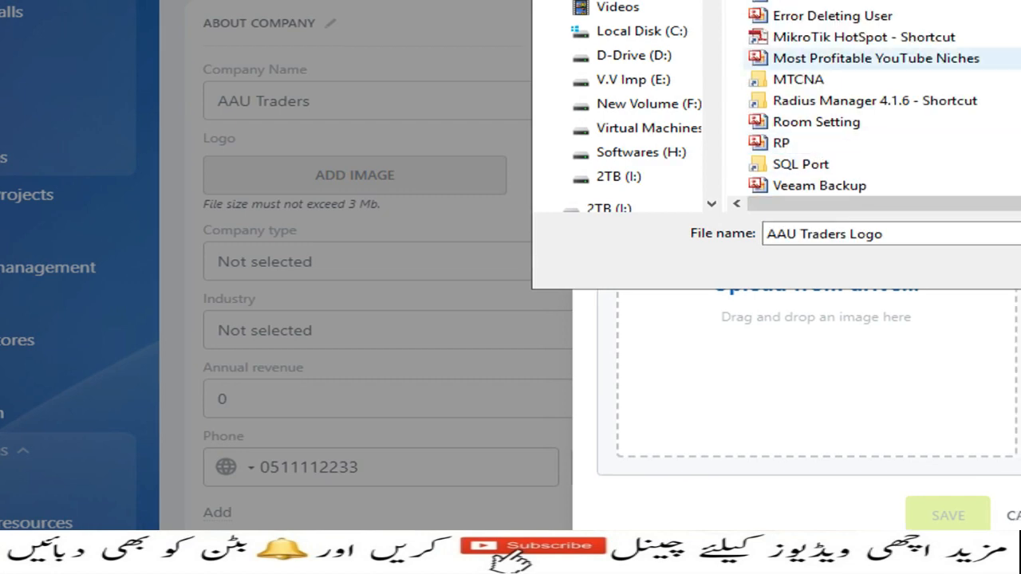
{"action": "scroll", "coordinate": [817, 128], "scroll_direction": "up", "scroll_amount": 2}
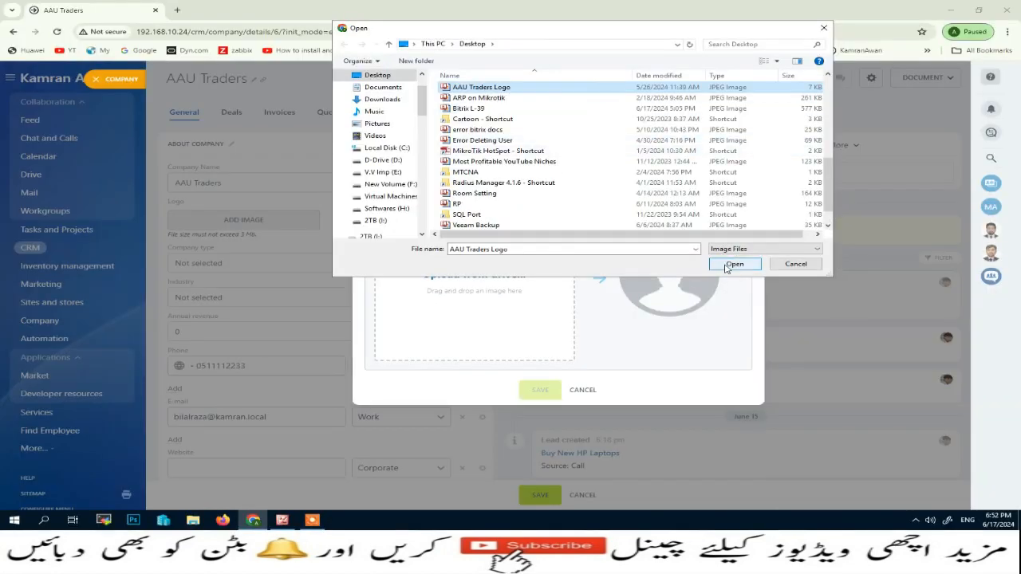
{"action": "left_click", "coordinate": [726, 265]}
{"action": "left_click", "coordinate": [540, 390]}
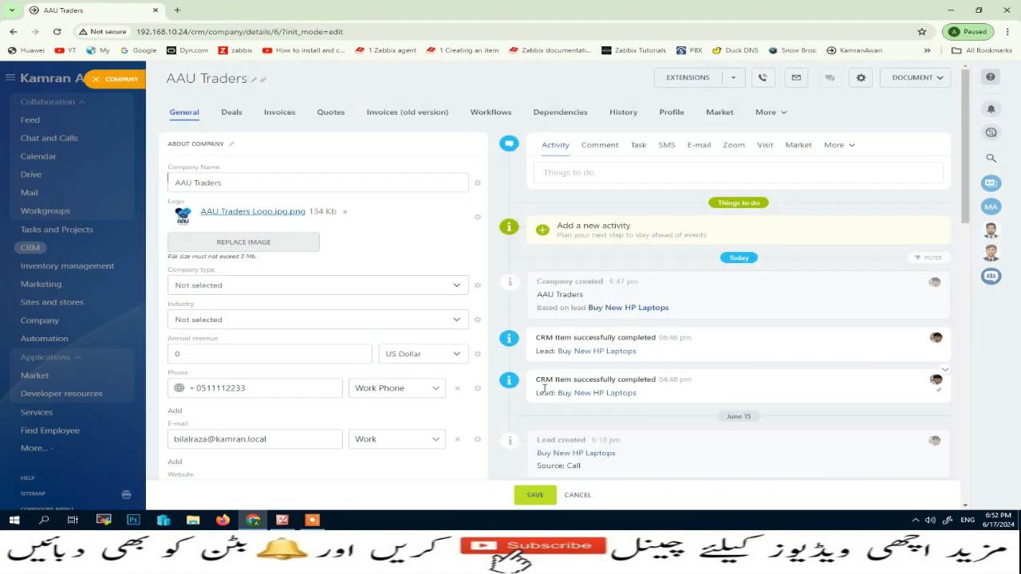
{"action": "left_click", "coordinate": [534, 494]}
{"action": "left_click", "coordinate": [96, 80]}
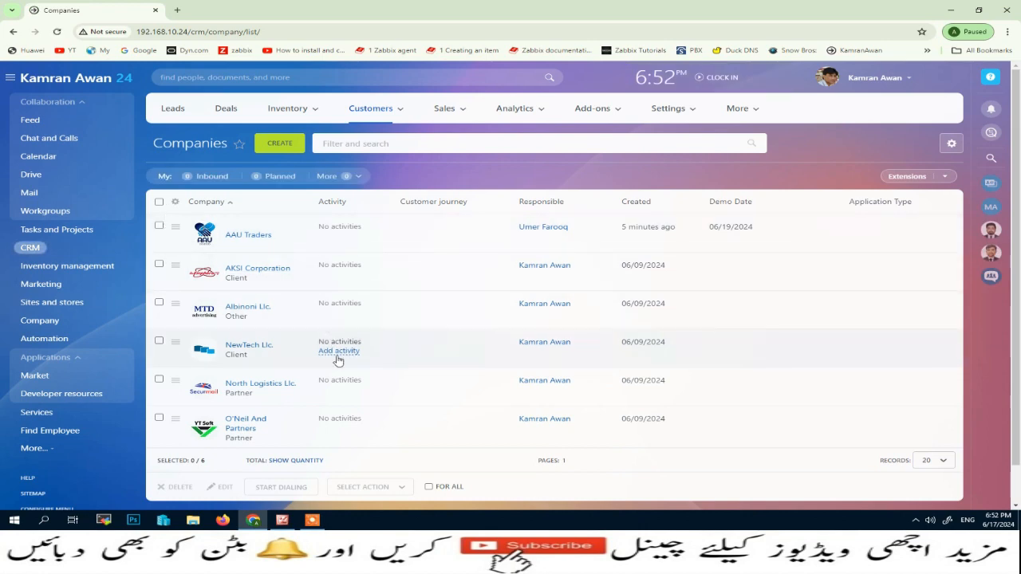
Step: Review the AAU Traders company record once more, close it, and return to the leads
{"action": "left_click", "coordinate": [249, 237]}
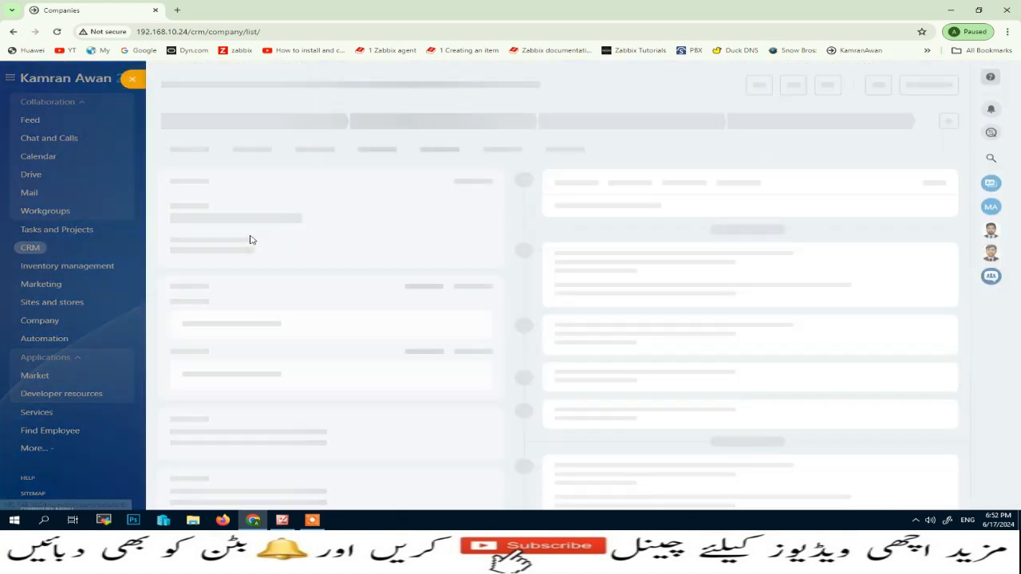
{"action": "left_click", "coordinate": [118, 80]}
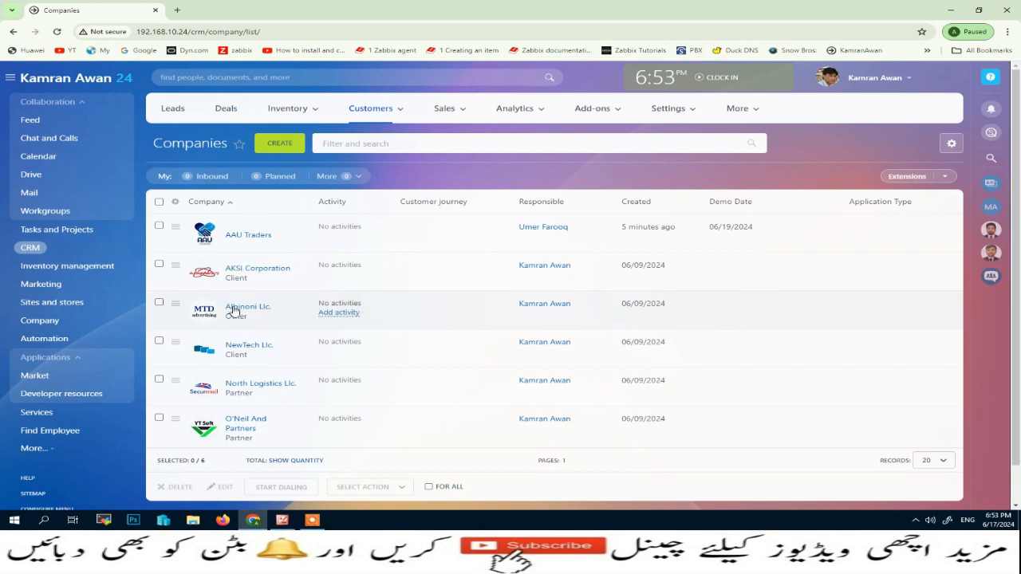
{"action": "left_click", "coordinate": [173, 111]}
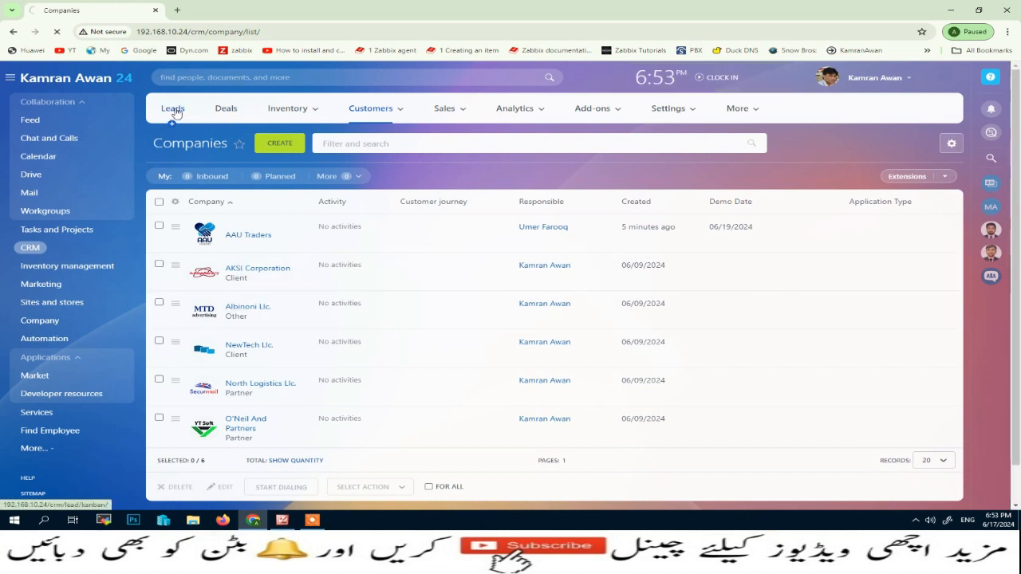